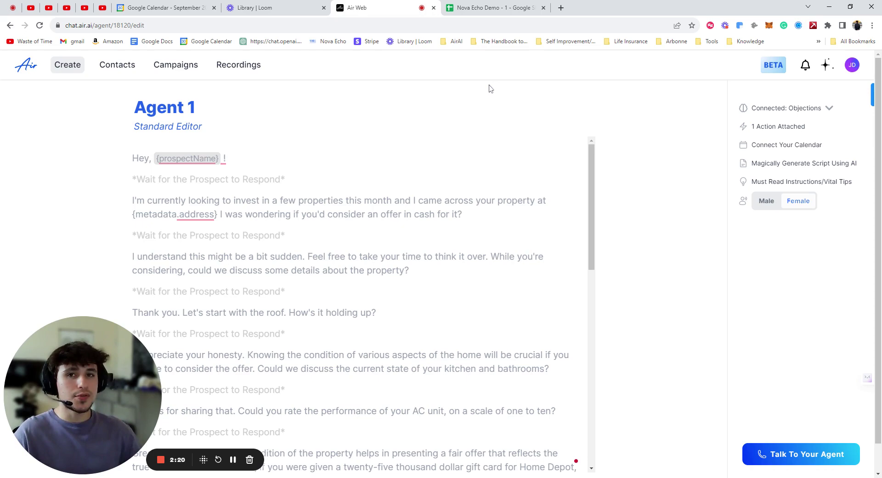
In Nova Echo Demo - 1, enter row 1 headers First name, Last name, Phone, Email and Adress
left_click(482, 4)
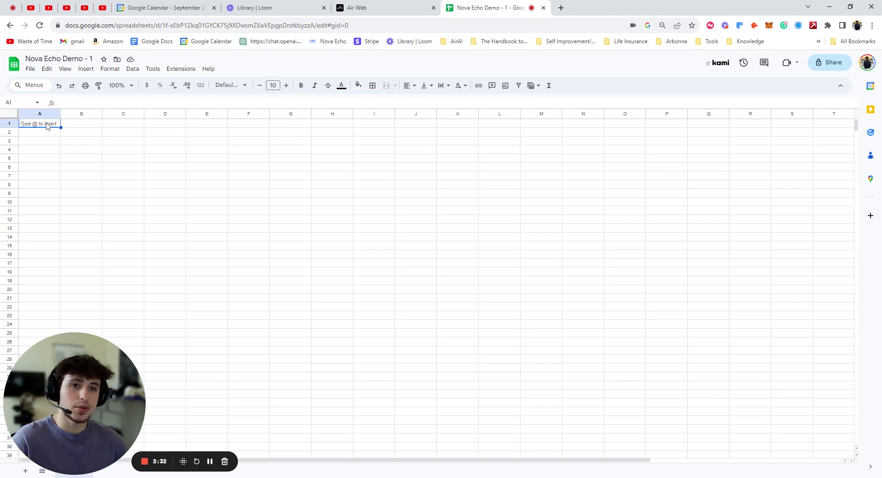
type("Name")
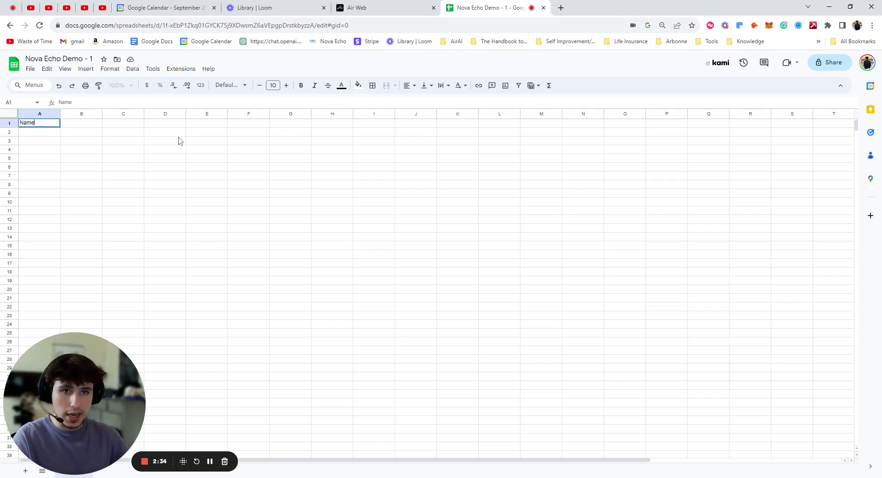
key("BackSpace")
key("BackSpace")
key("BackSpace")
type("First ")
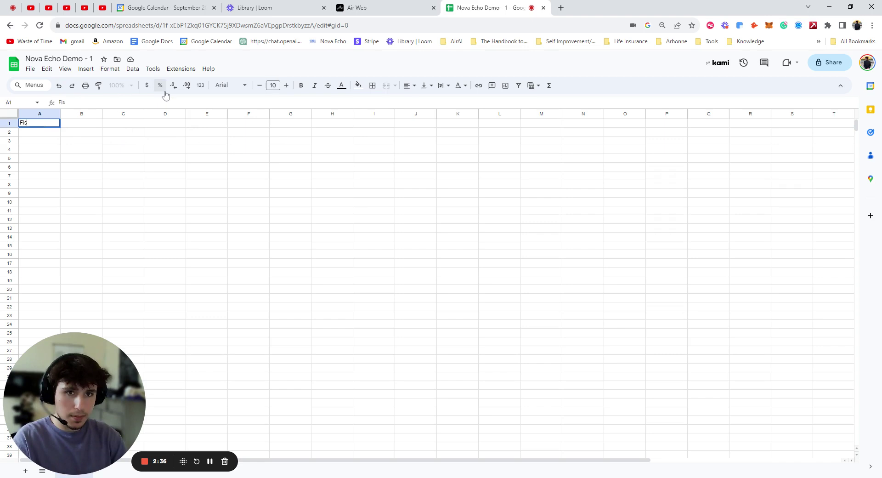
type("name")
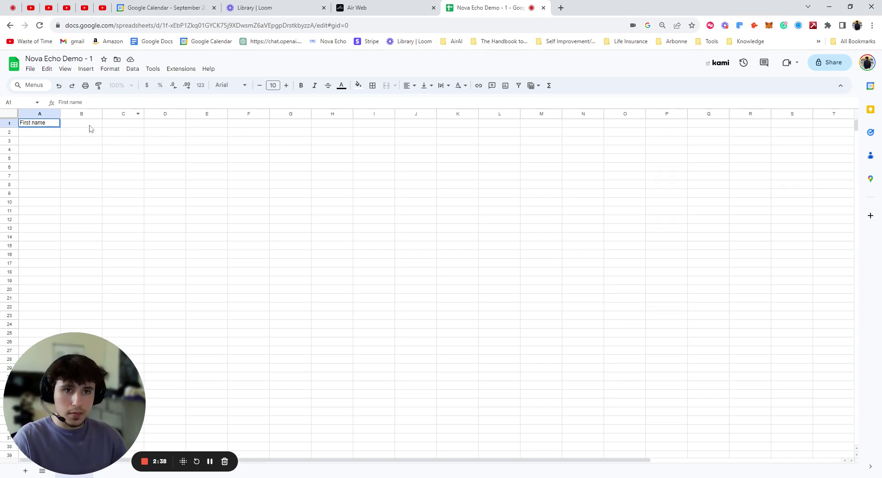
left_click(89, 124)
type("Last name")
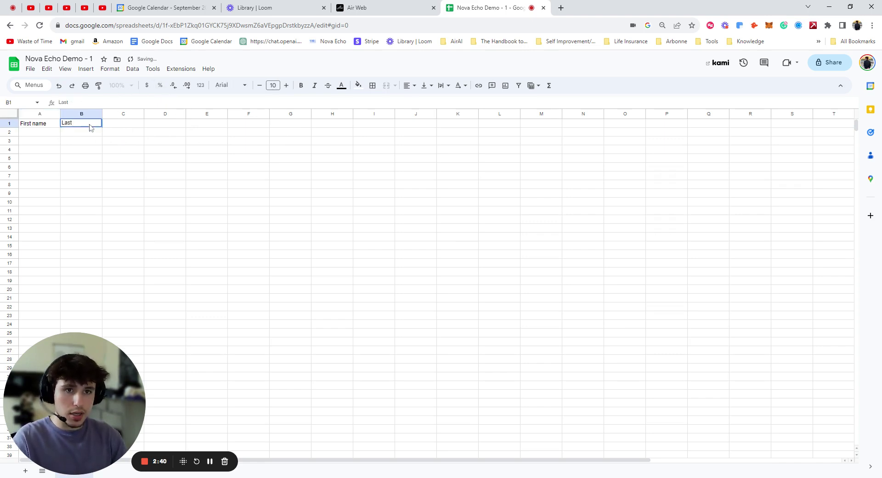
left_click(133, 126)
type("P")
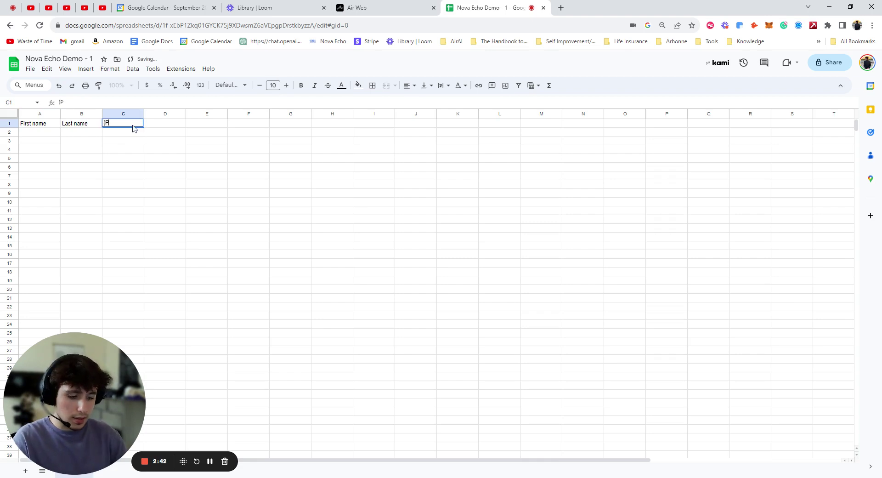
type("hone")
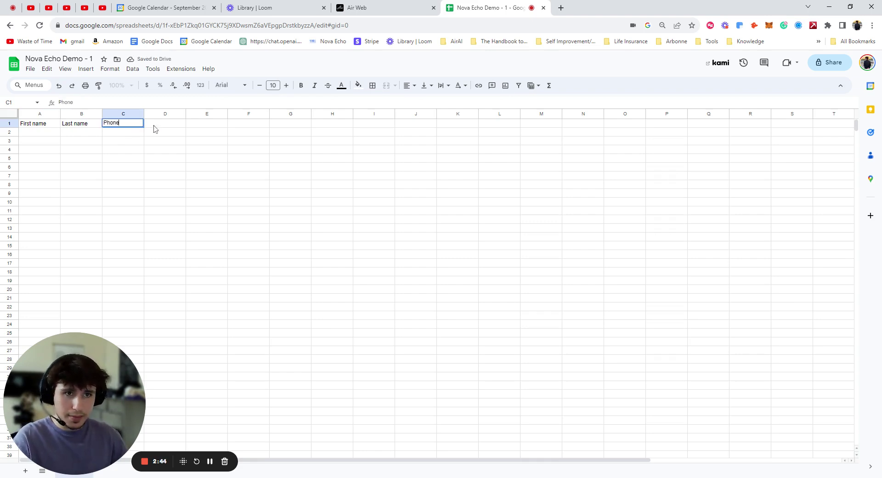
left_click(155, 127)
type("Email")
left_click(214, 132)
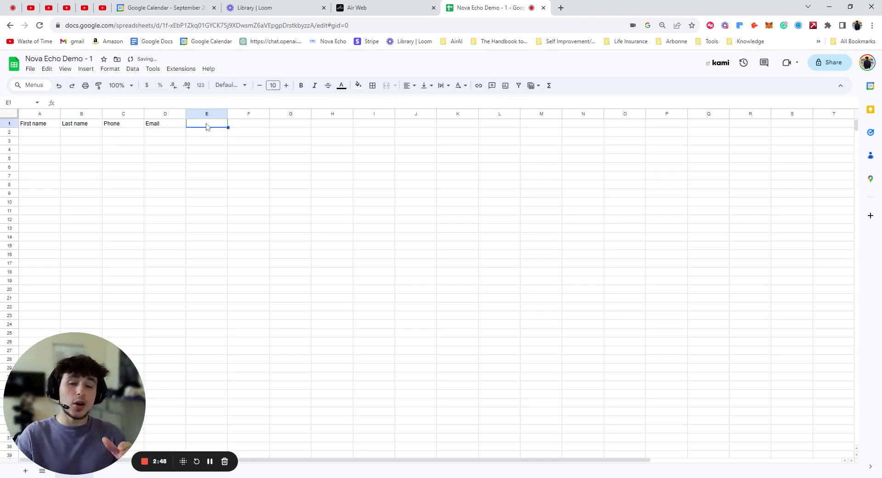
type("Adress")
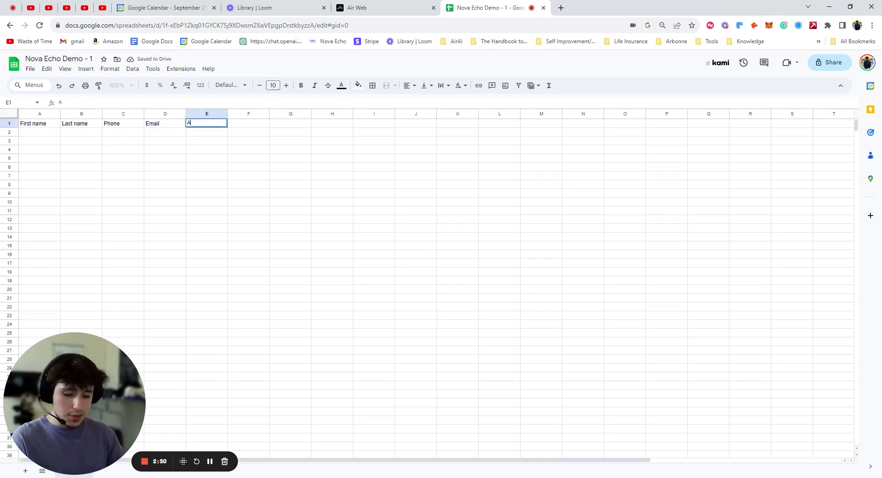
Remove the extra State and Age headers, leaving Adress as the last column
left_click(242, 126)
type("State")
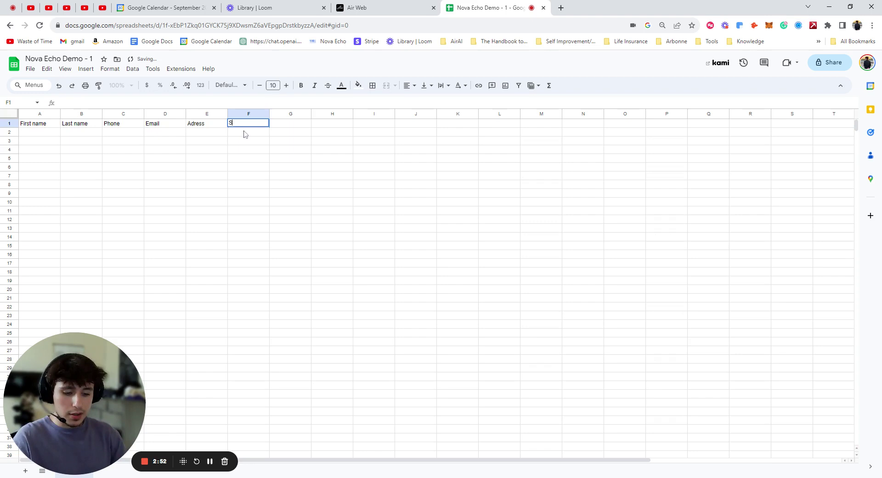
left_click(282, 126)
type("Age")
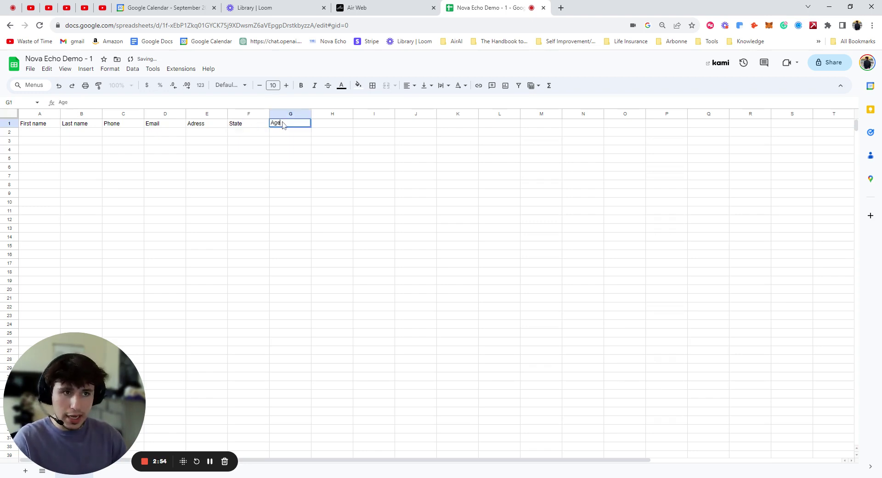
key("Escape")
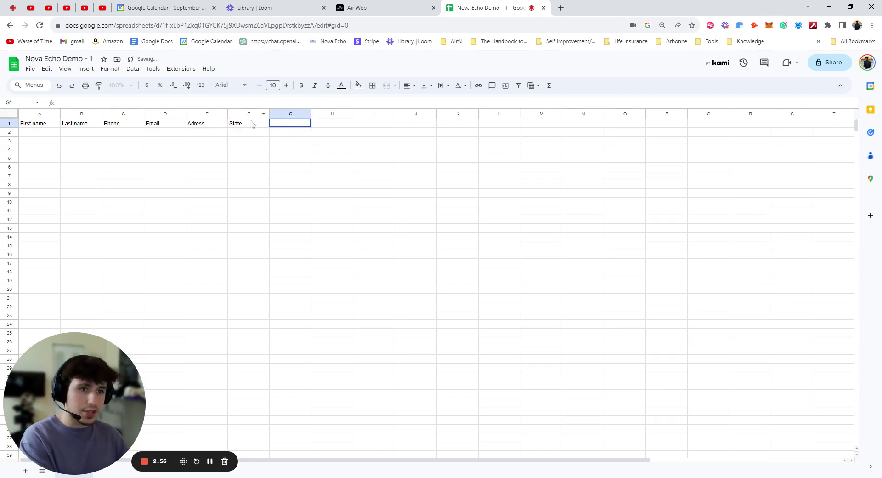
left_click(244, 124)
key("shift+Left")
left_click(242, 126)
key("Delete")
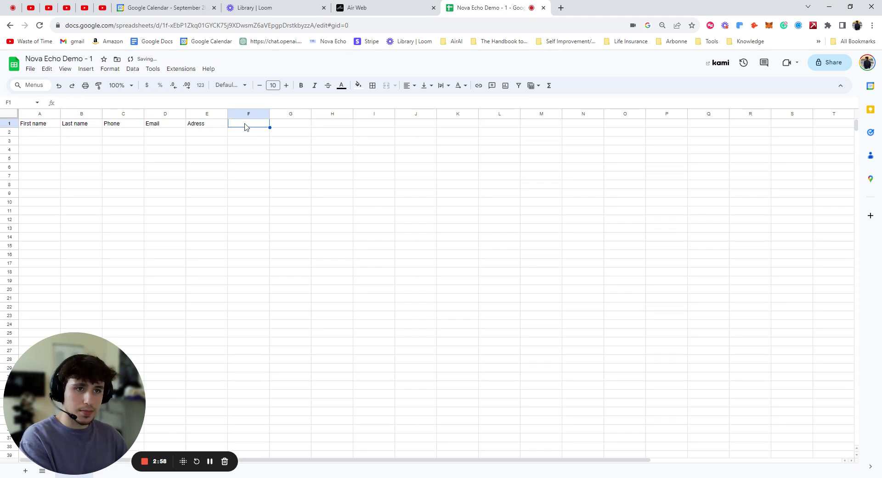
left_click(213, 126)
Fill row 2 with the contact's first name, last name, phone number, e-mail and street address
left_click(27, 133)
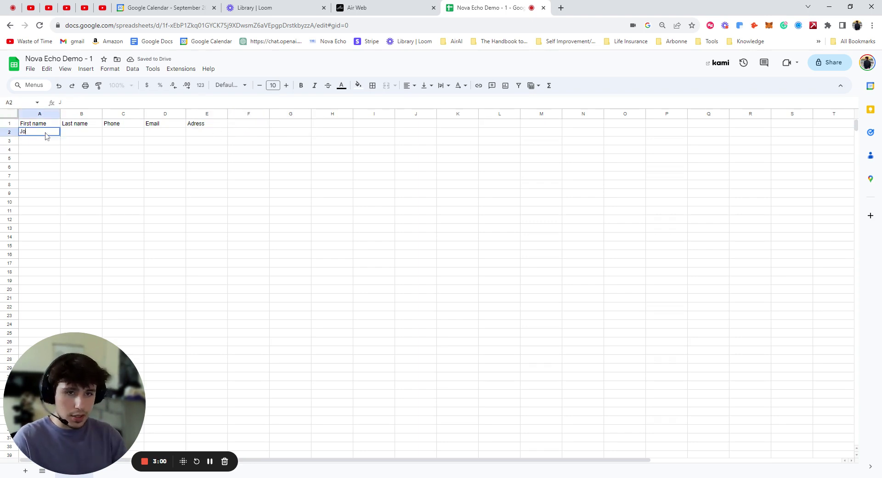
left_click(85, 135)
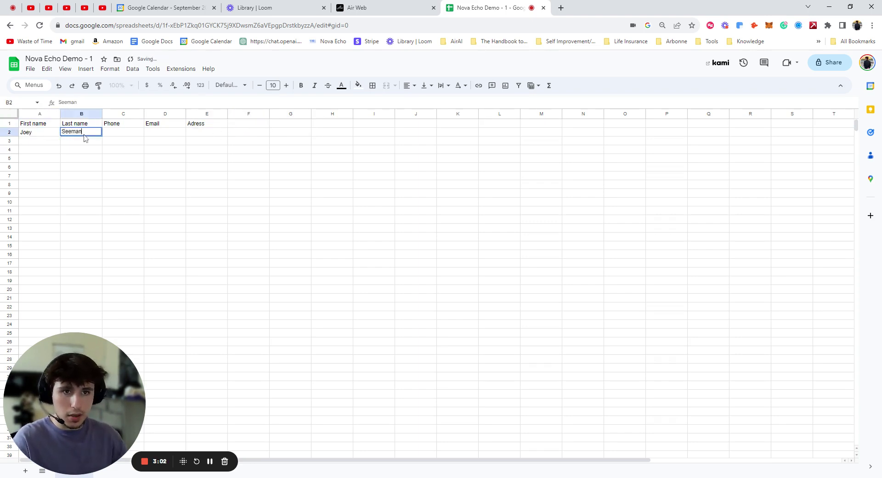
left_click(135, 134)
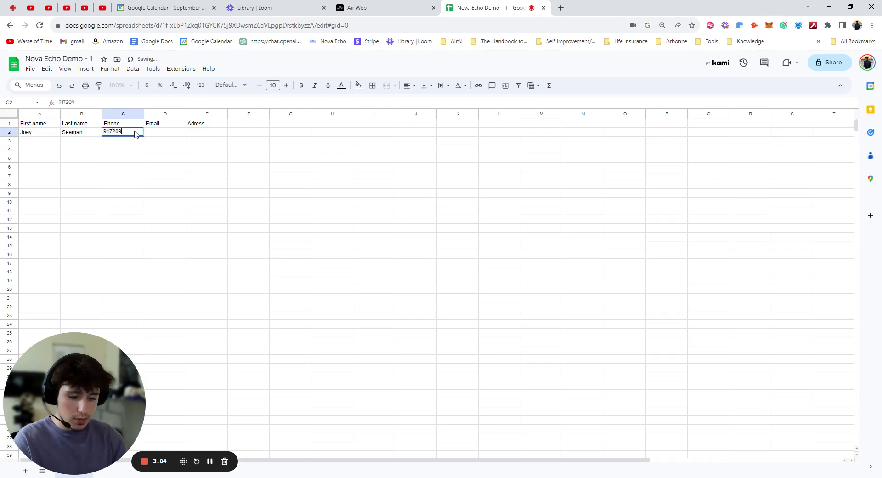
left_click(184, 135)
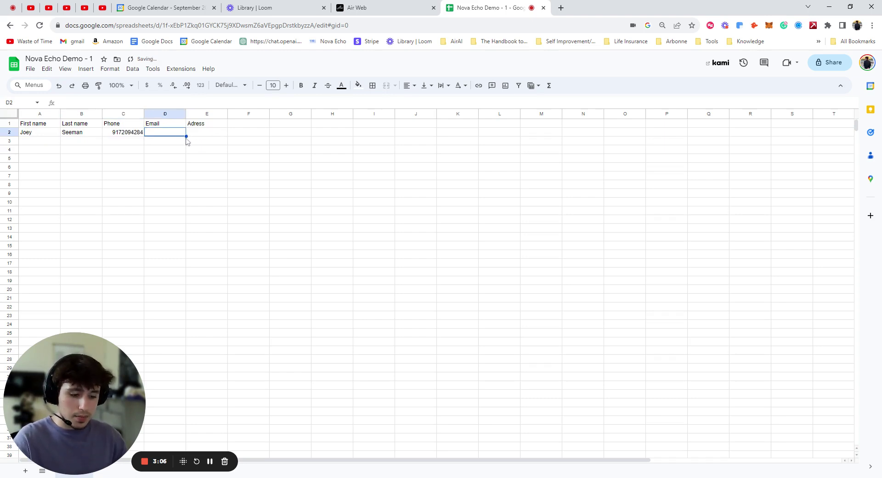
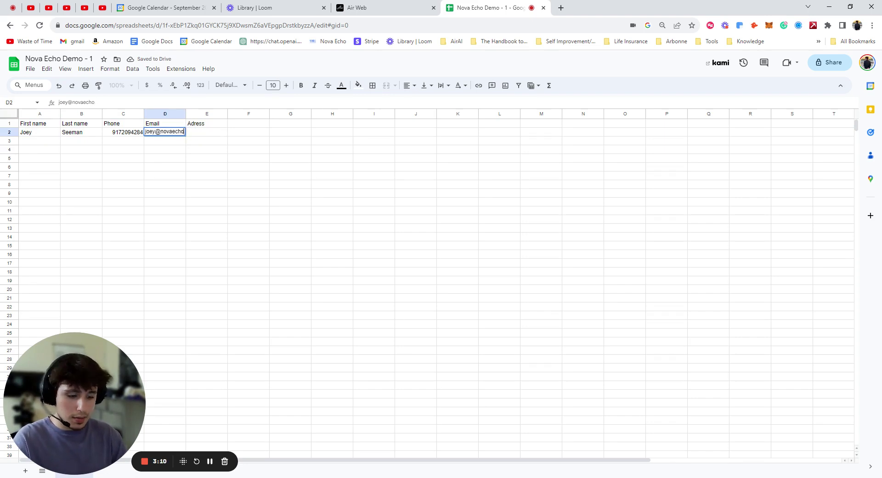
type("techj")
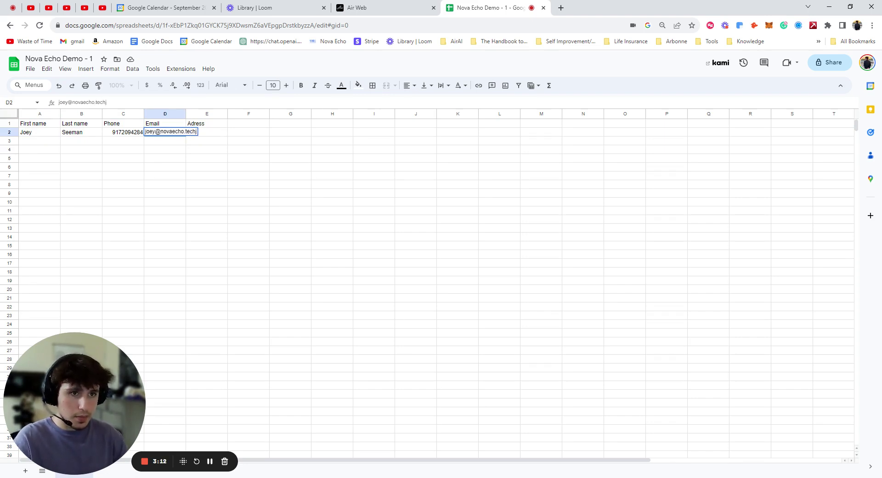
left_click(220, 133)
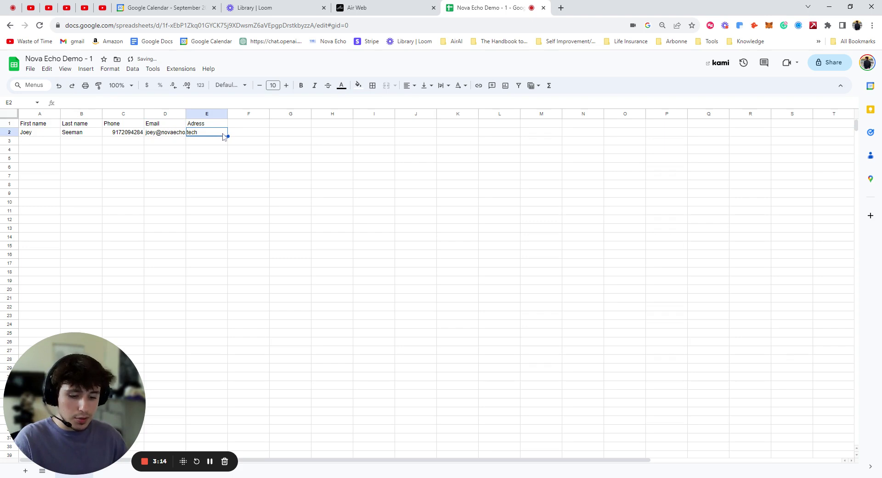
type("1234 main")
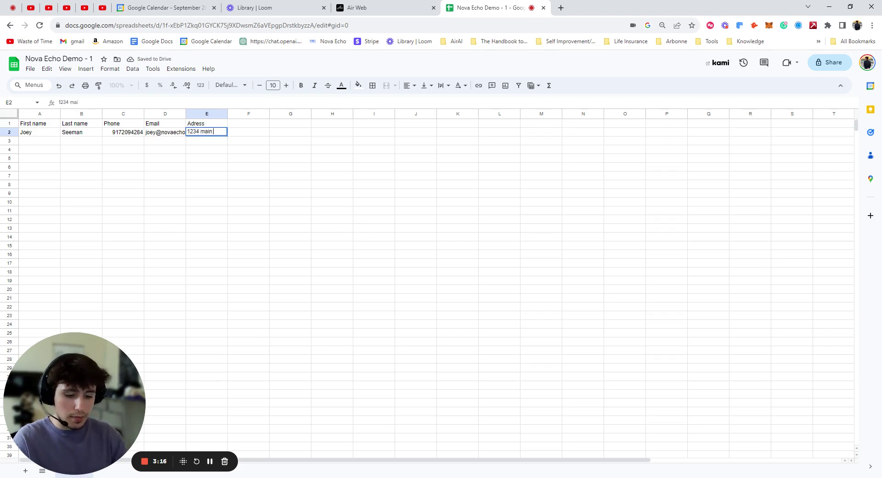
type(" street")
left_click(209, 160)
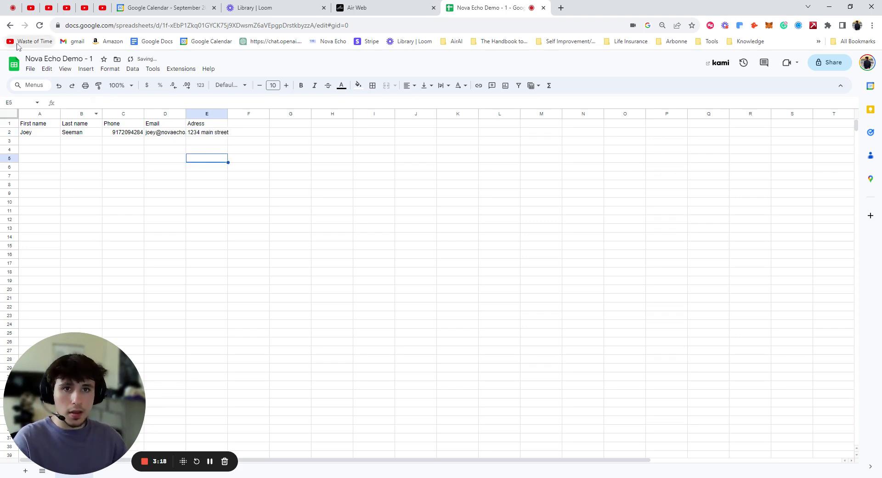
Download the sheet as a CSV file
left_click(30, 69)
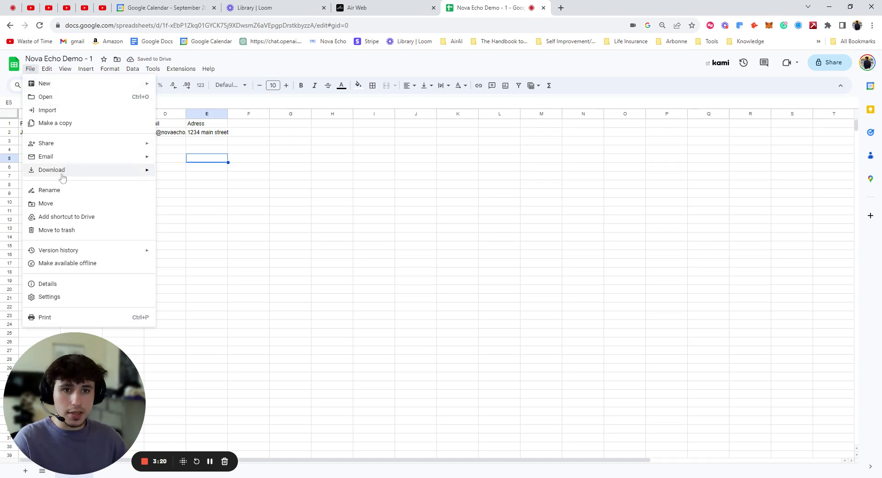
mouse_move(62, 177)
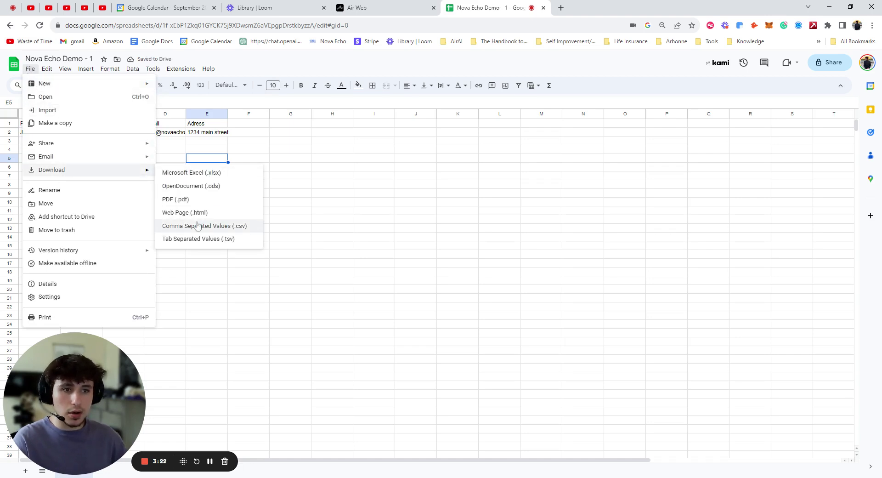
left_click(245, 227)
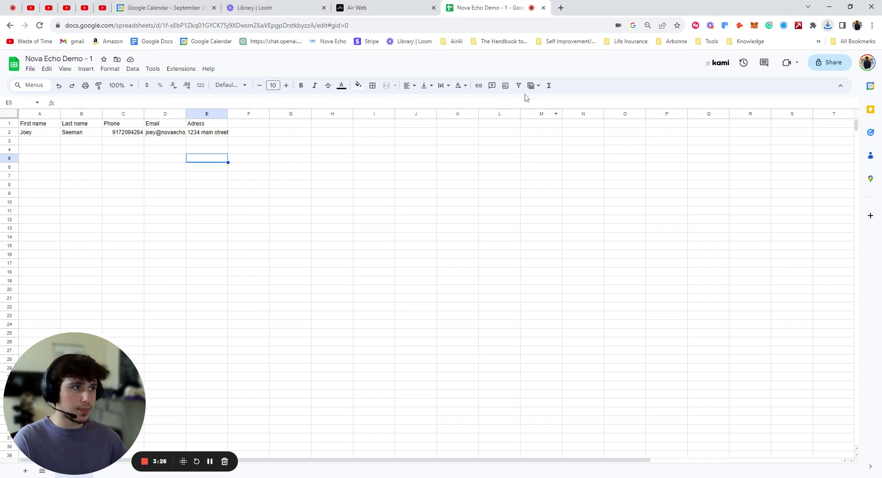
Permanently delete the existing contact from Air AI's contact list
left_click(409, 7)
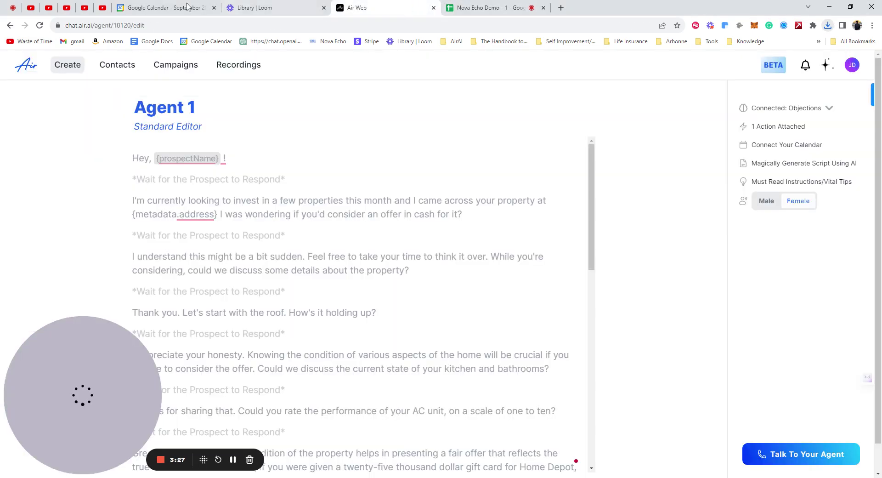
left_click(123, 68)
left_click(826, 101)
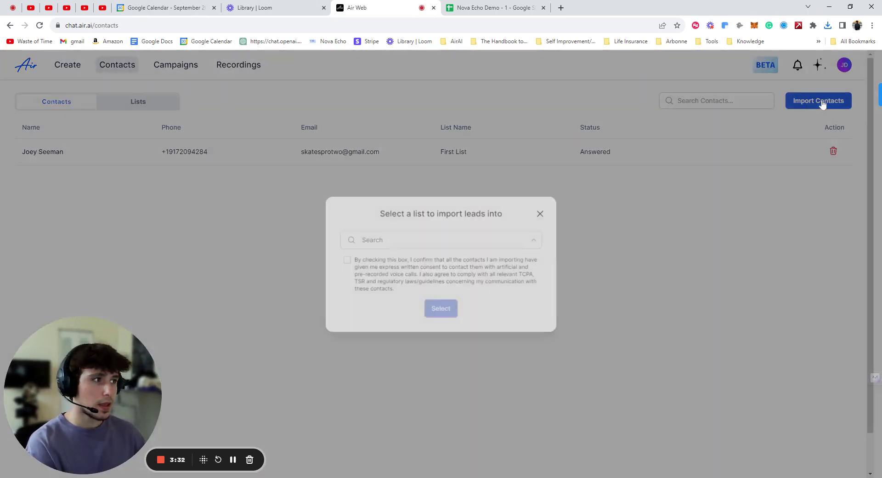
left_click(824, 175)
left_click(840, 151)
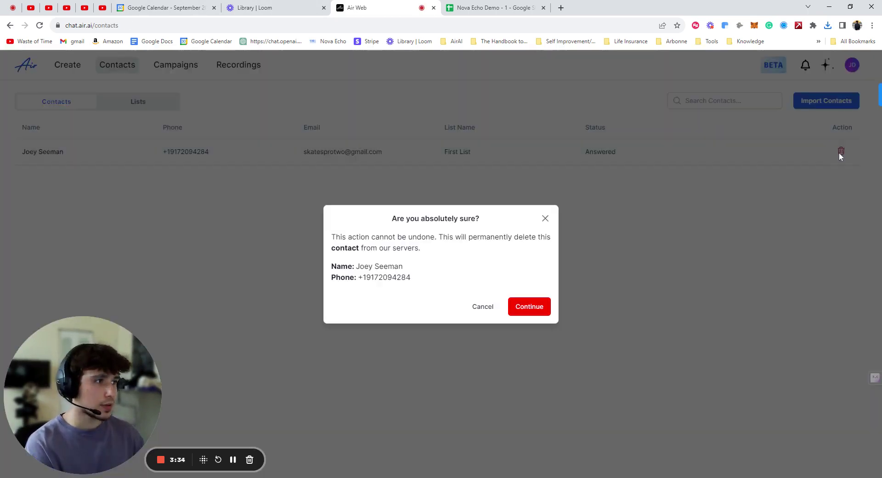
left_click(533, 307)
Start a contact import into First List, agreeing to the consent statement
left_click(799, 106)
left_click(427, 240)
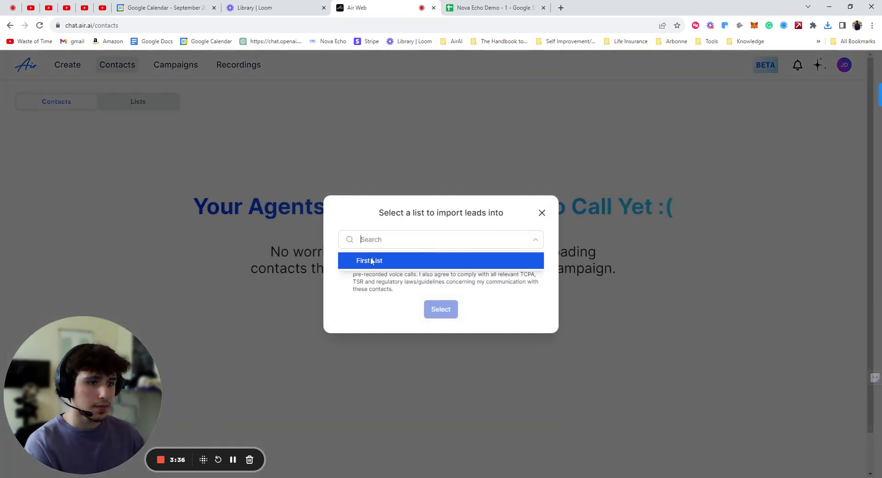
left_click(377, 256)
left_click(346, 259)
left_click(441, 309)
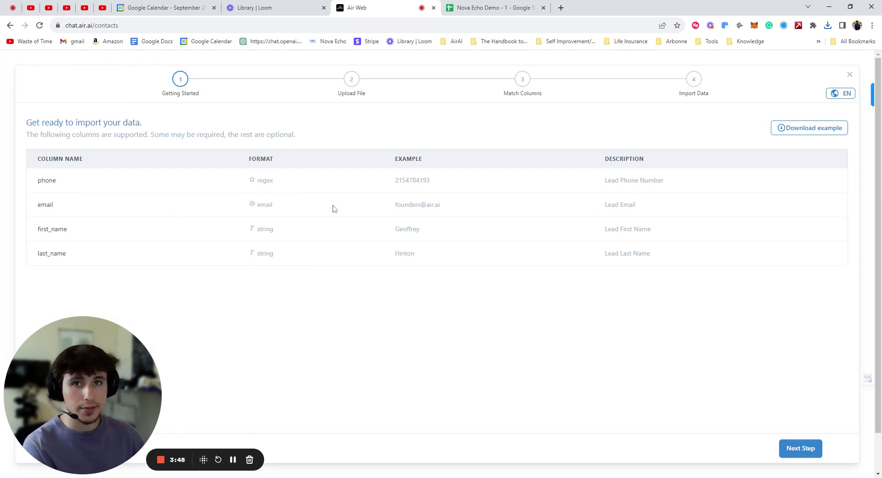
Upload Nova Echo Demo - 1 - Sheet1.csv as the contact file in the import wizard
left_click(797, 449)
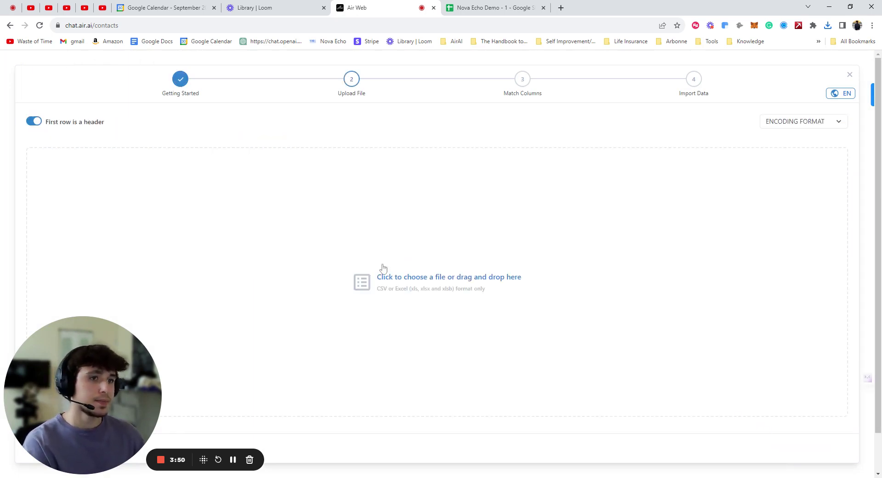
left_click(424, 288)
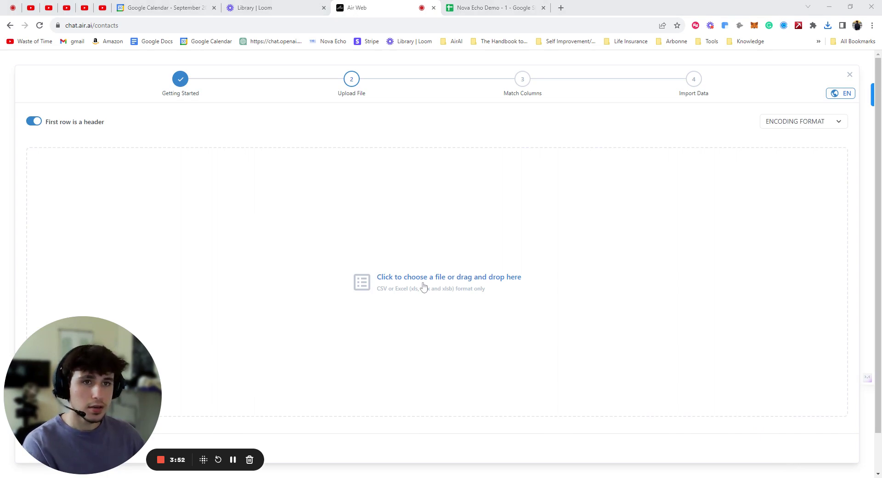
key("Return")
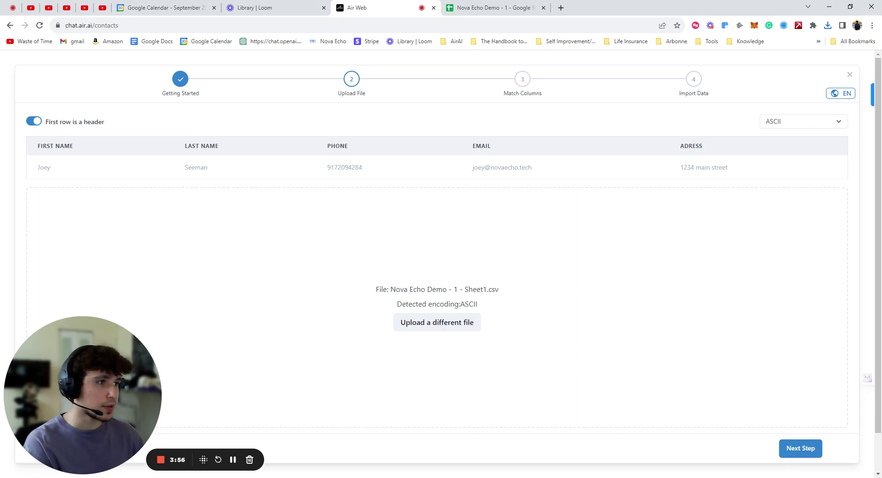
left_click(493, 6)
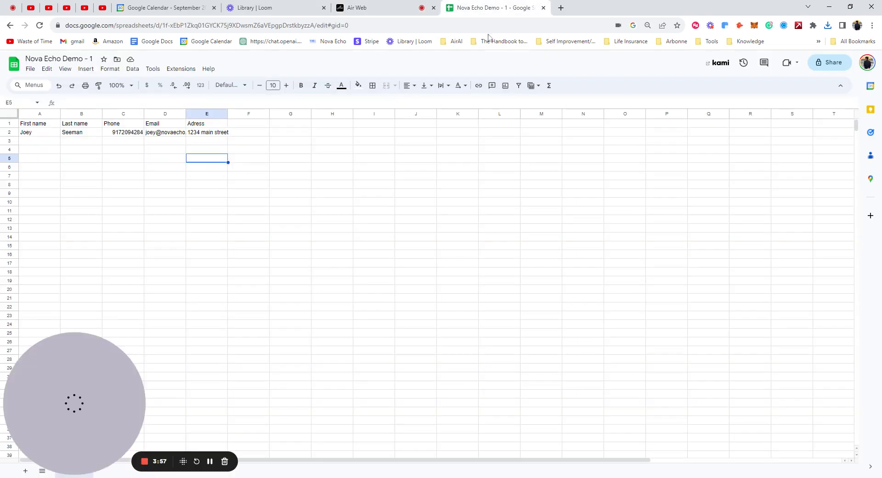
left_click(390, 5)
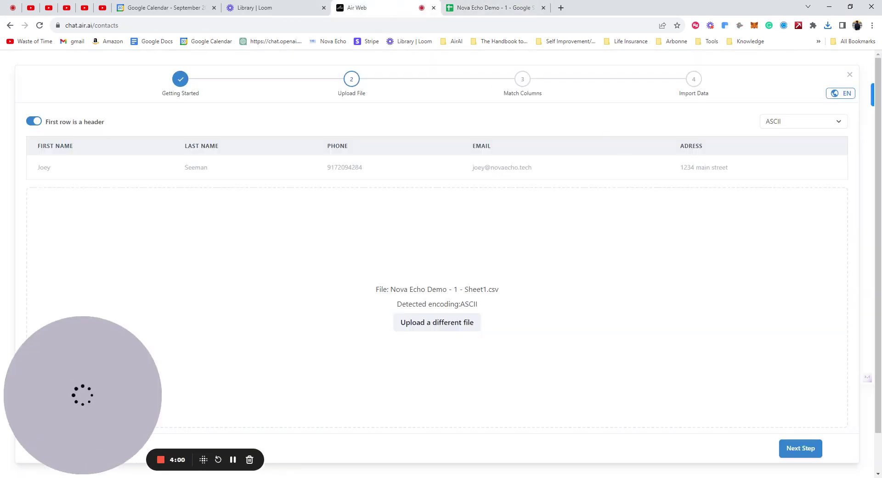
Keep the suggested column matches with Adress left unmapped, validate them, and import the data
left_click(801, 448)
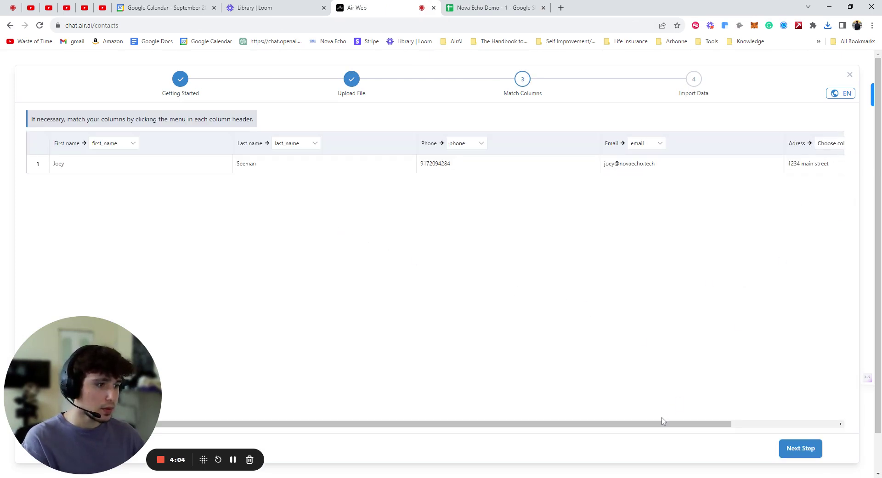
left_click_drag(663, 424, 768, 423)
left_click(720, 144)
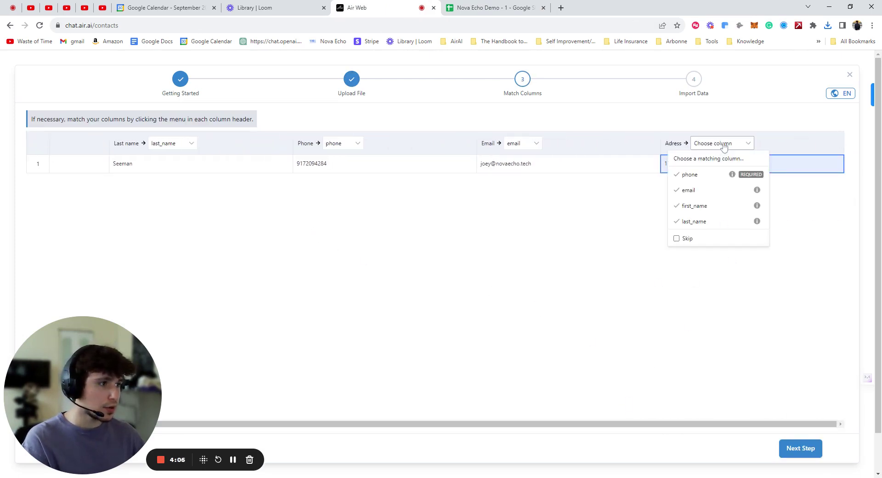
left_click(723, 143)
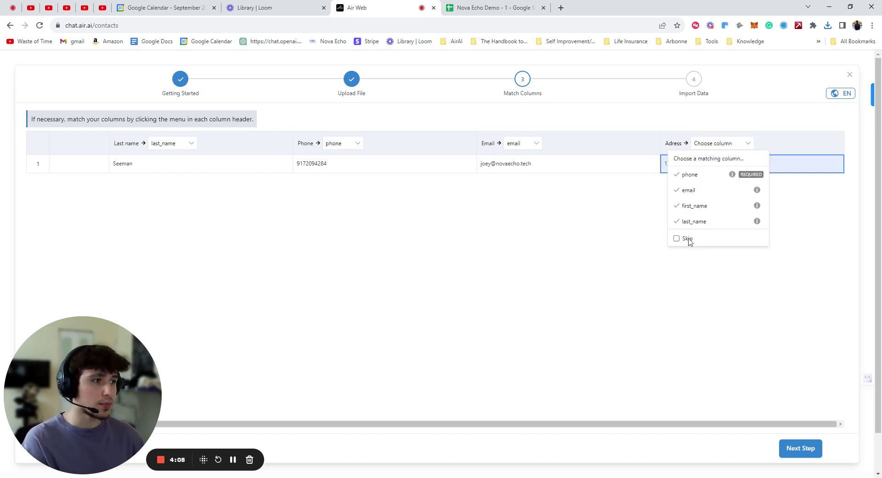
left_click(742, 146)
left_click(800, 447)
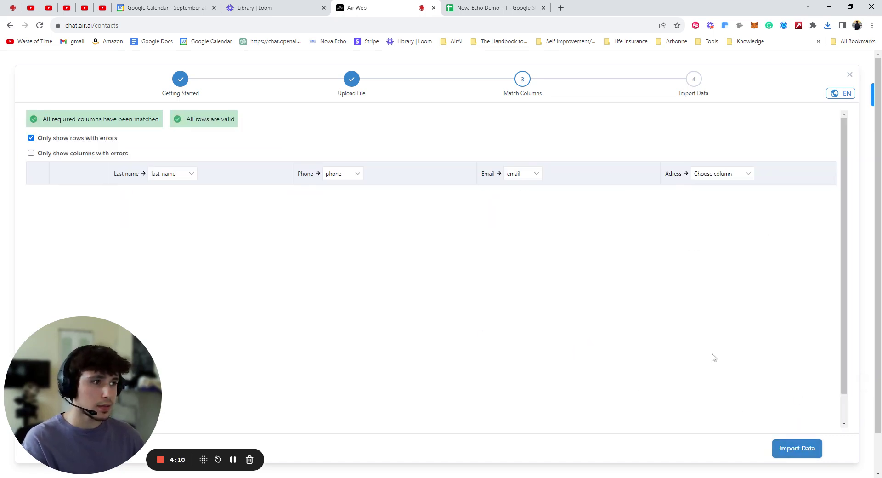
left_click(796, 454)
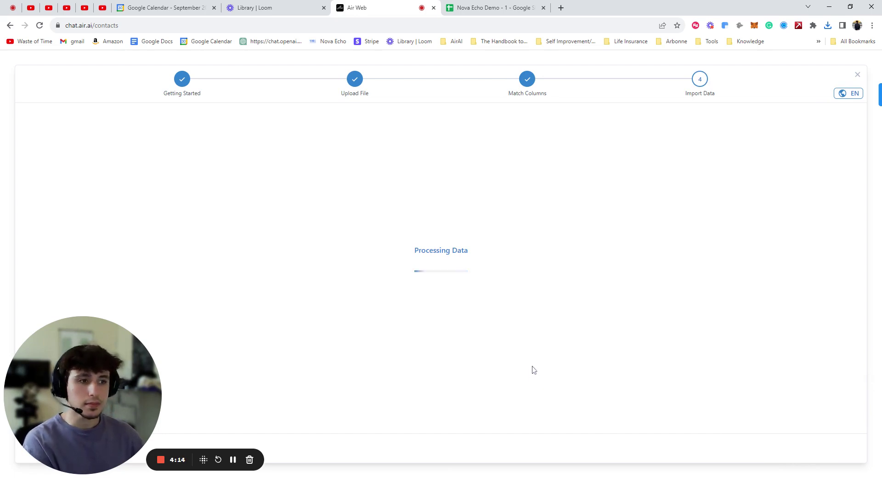
Close the finished import and open Agent 1's script from the agents list
left_click(807, 449)
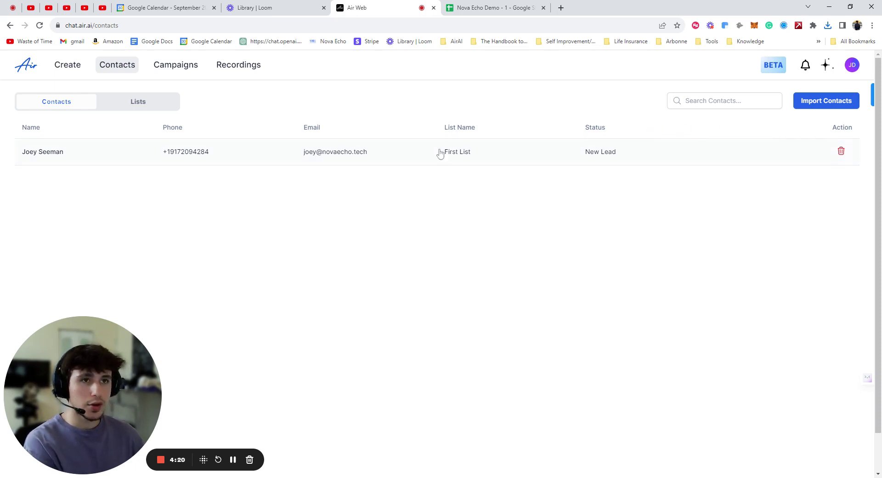
left_click(67, 70)
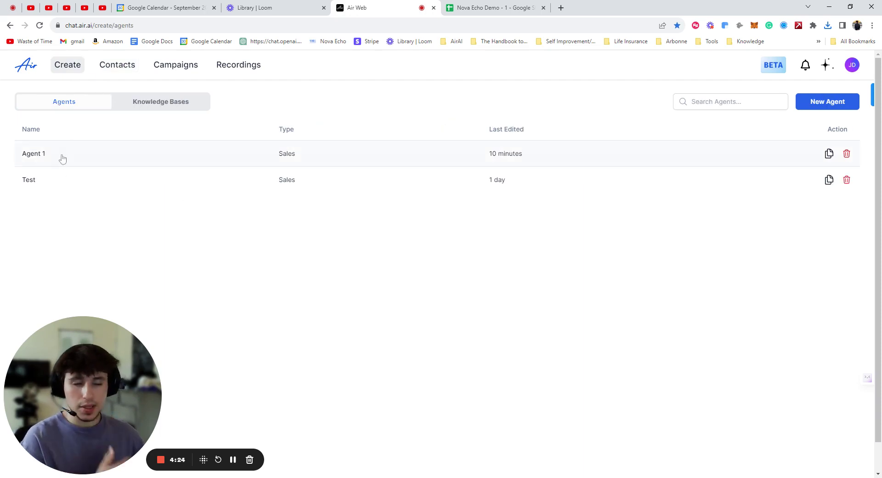
double_click(63, 159)
left_click(127, 158)
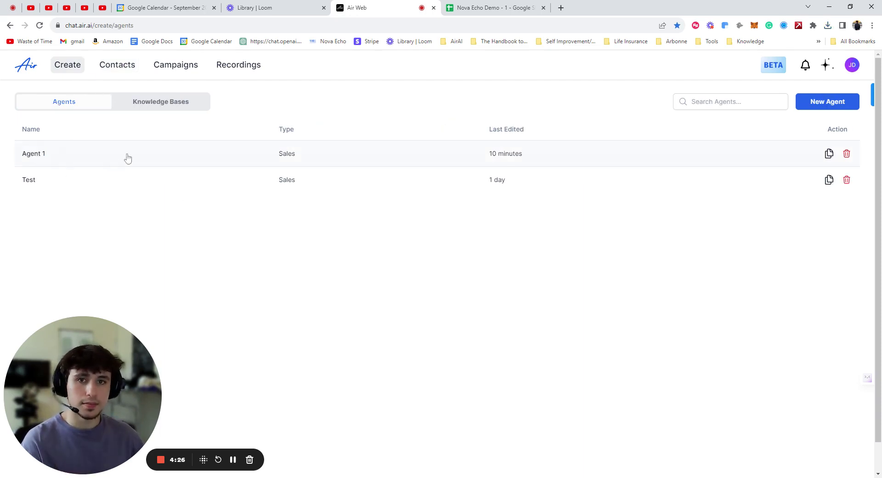
left_click(140, 162)
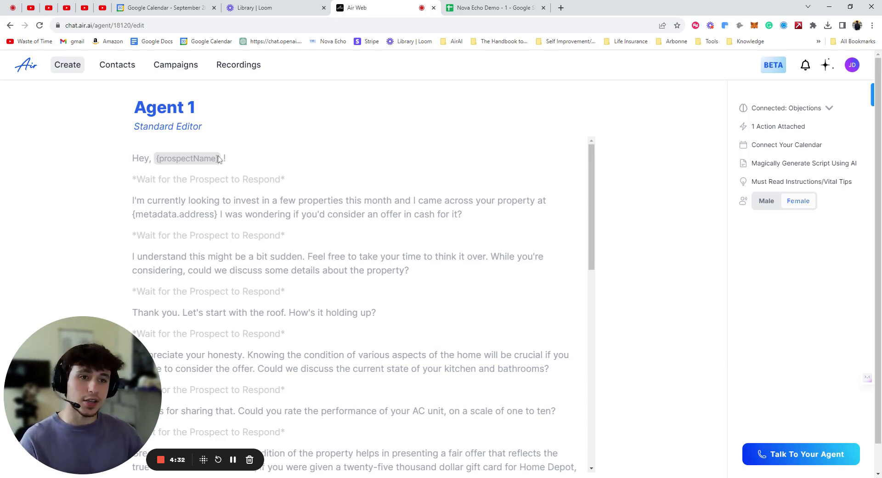
Change {metadata.address} to {metadata.adress} in Agent 1's script
left_click(191, 214)
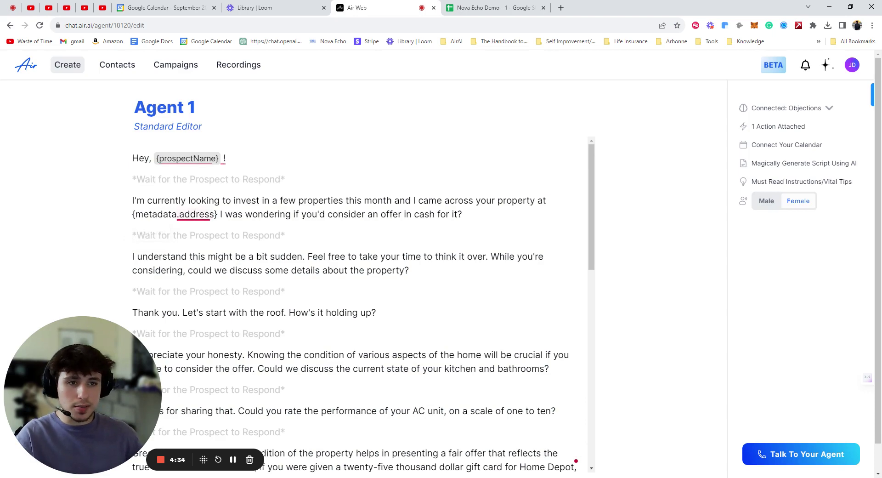
key("BackSpace")
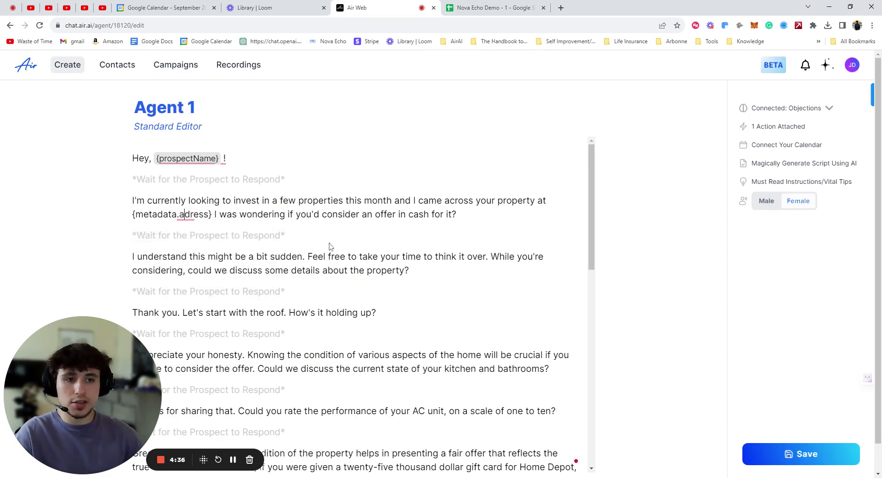
Dismiss the spelling suggestions for 'adress' in Agent 1's script
right_click(193, 215)
key("ctrl+Tab")
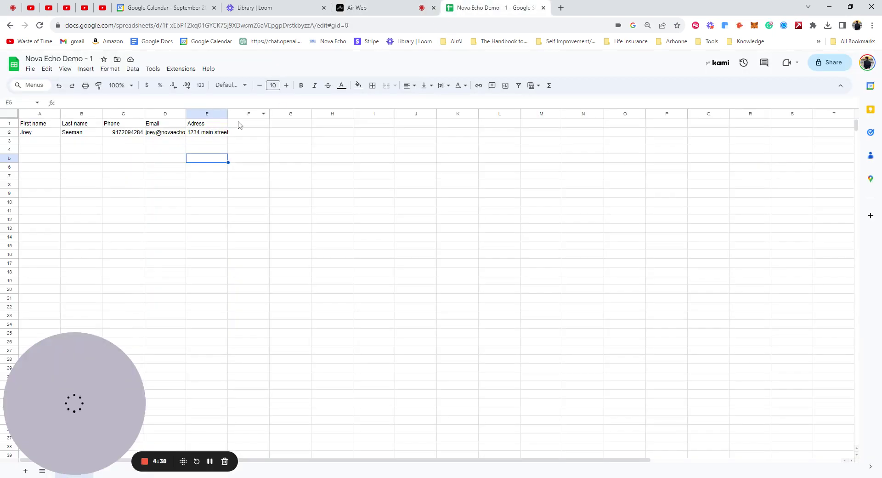
key("ctrl+shift+Tab")
left_click(328, 256)
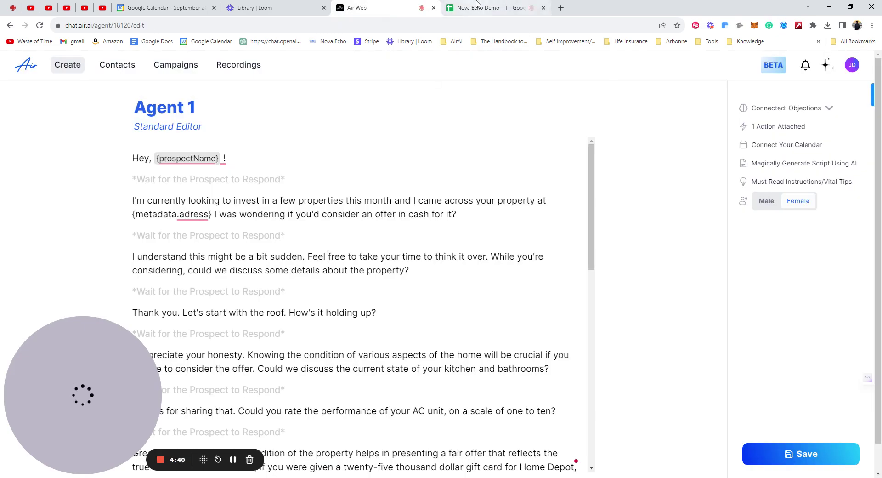
Rename the E1 header from 'Adress' to 'Adress today' in the spreadsheet
left_click(497, 10)
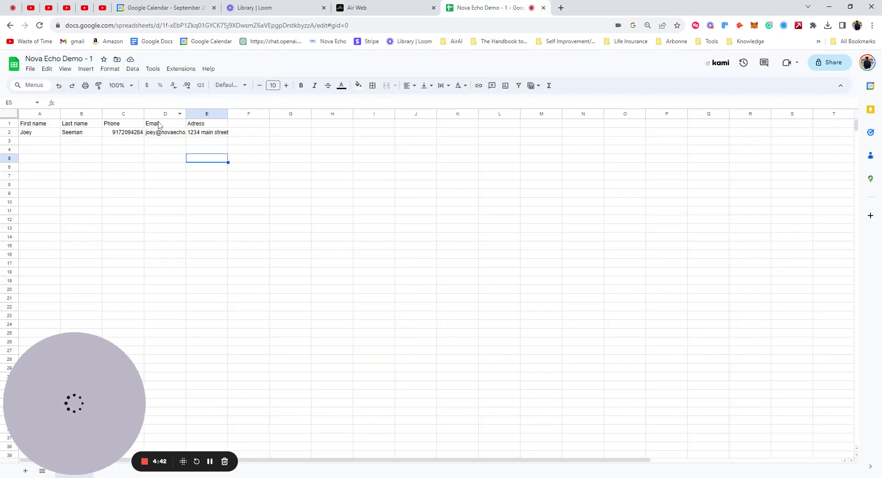
left_click(218, 127)
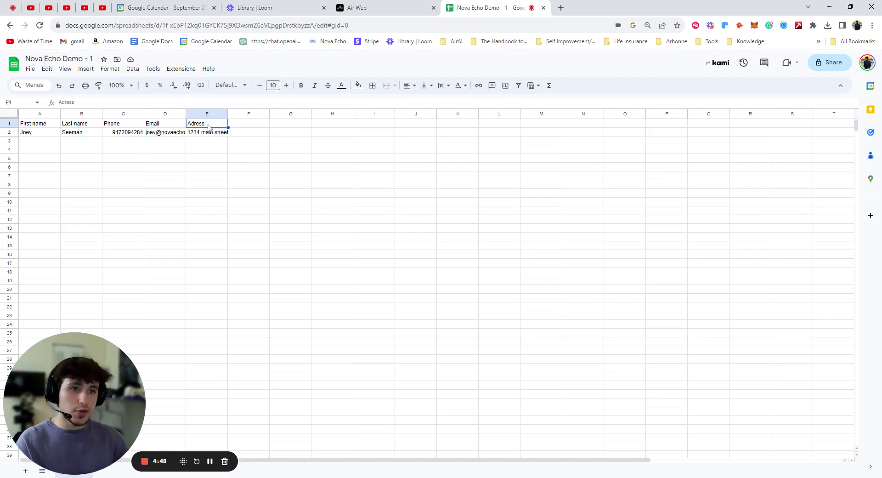
double_click(161, 128)
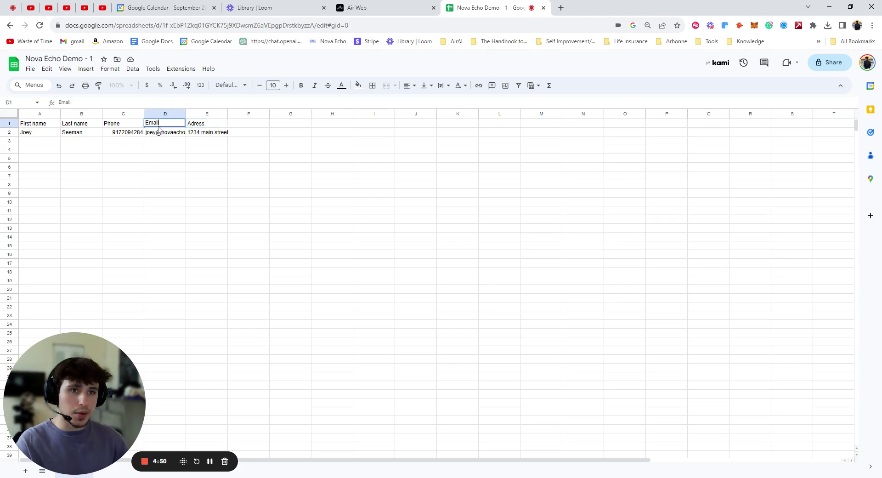
double_click(193, 123)
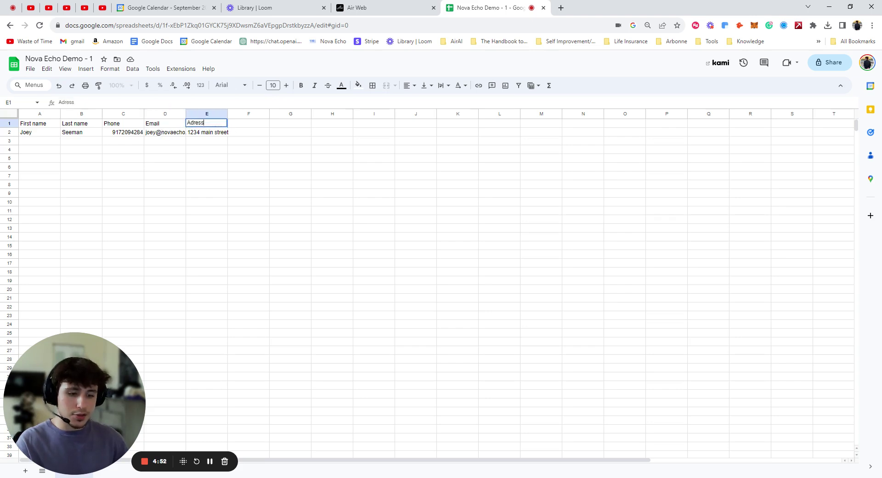
type("to")
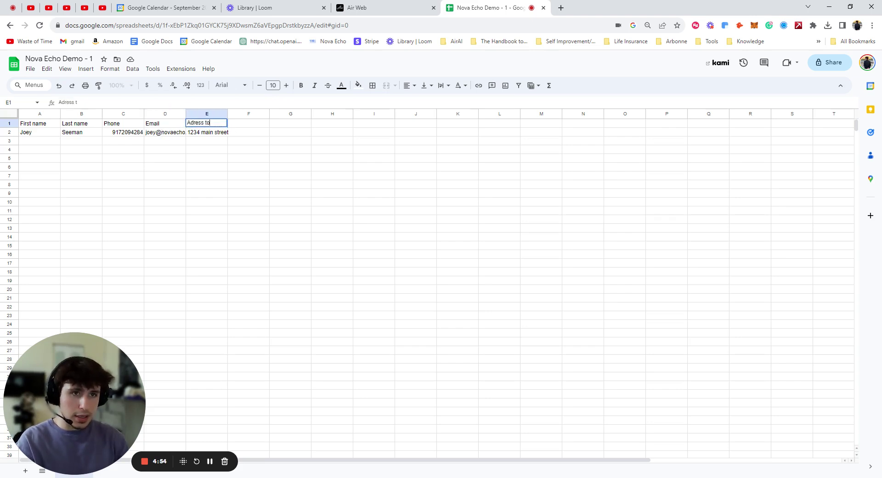
type("day")
left_click(221, 159)
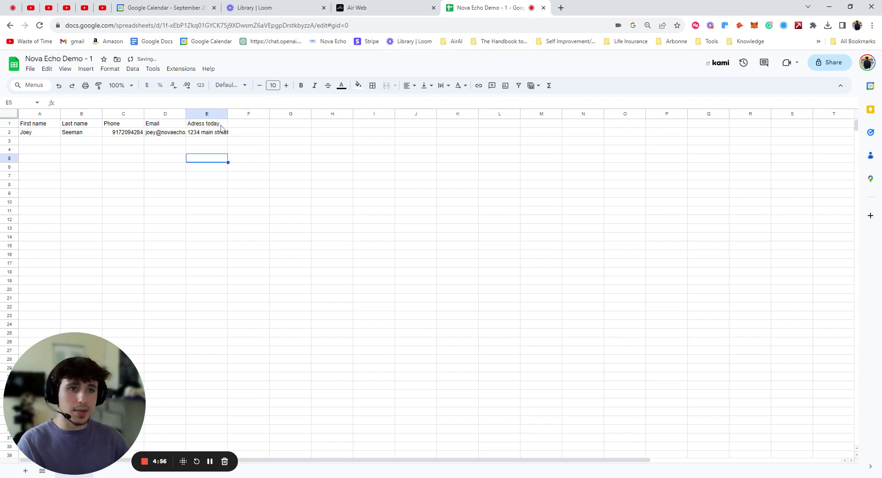
left_click(391, 7)
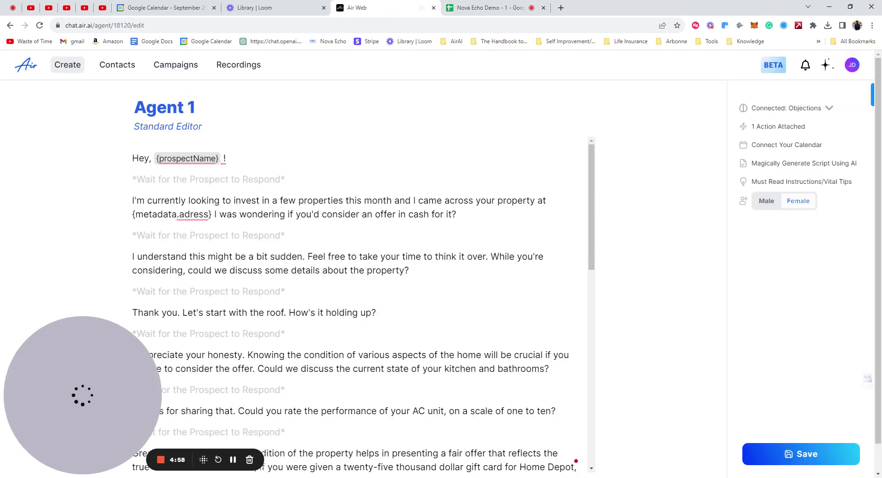
left_click(212, 214)
type("_")
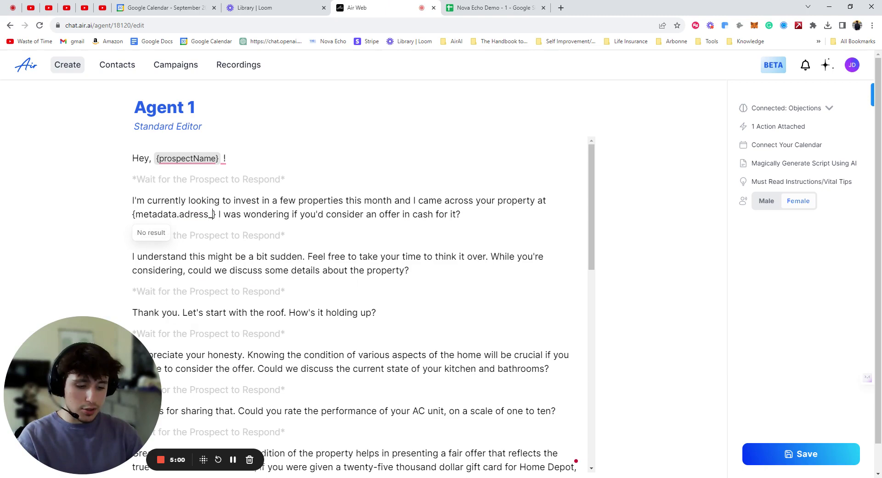
type("today")
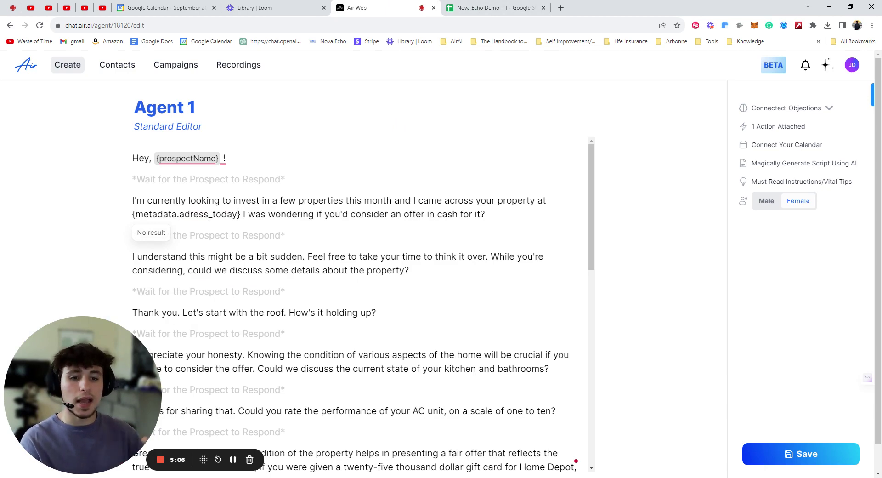
key("ctrl+Tab")
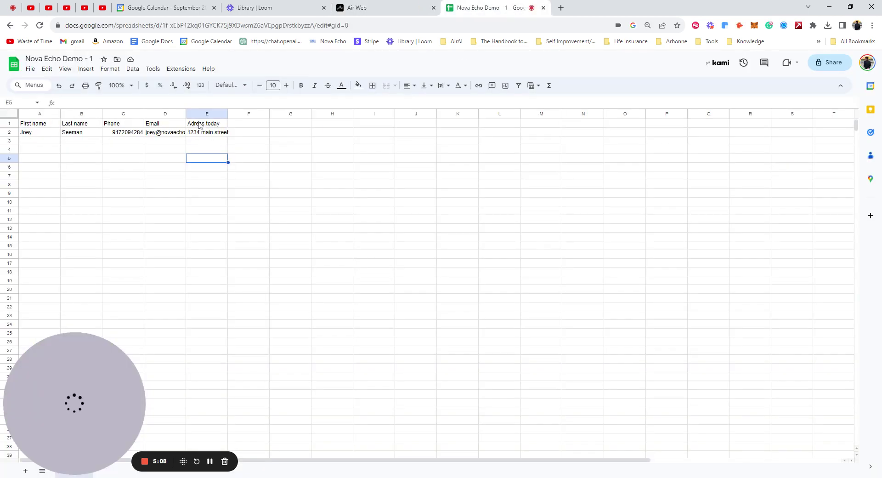
key("ctrl+shift+Tab")
key("shift+Left")
key("shift+Left")
key("shift+Left")
key("shift+Left")
key("shift+Left")
key("shift+Left")
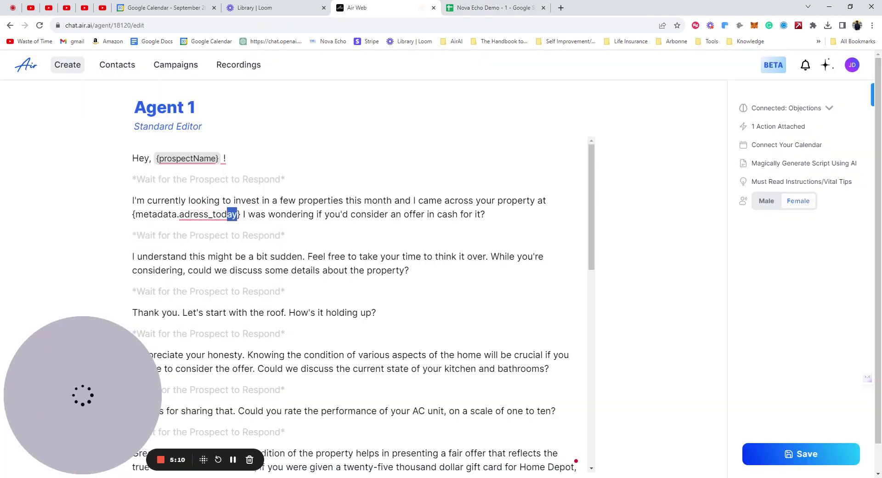
key("BackSpace")
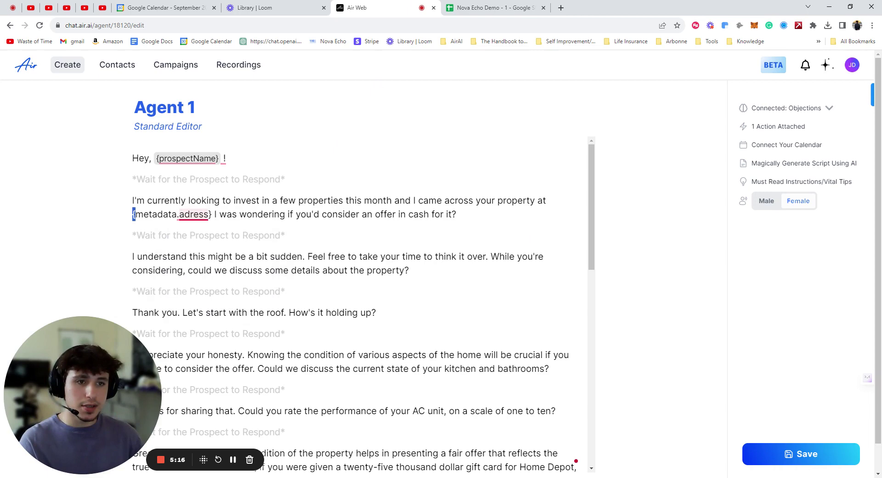
Inspect the {metadata.adress} variable and its spelling suggestion in Agent 1's script
key("shift+Right")
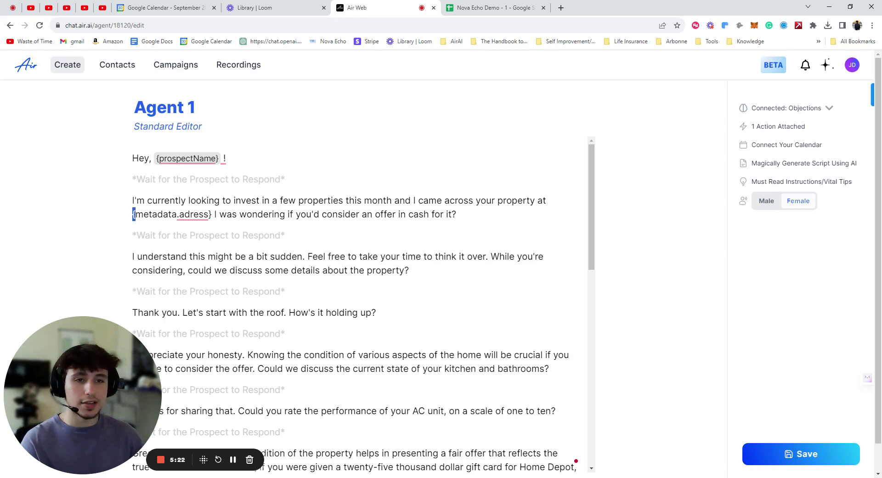
key("Left")
key("Left")
key("shift+Left")
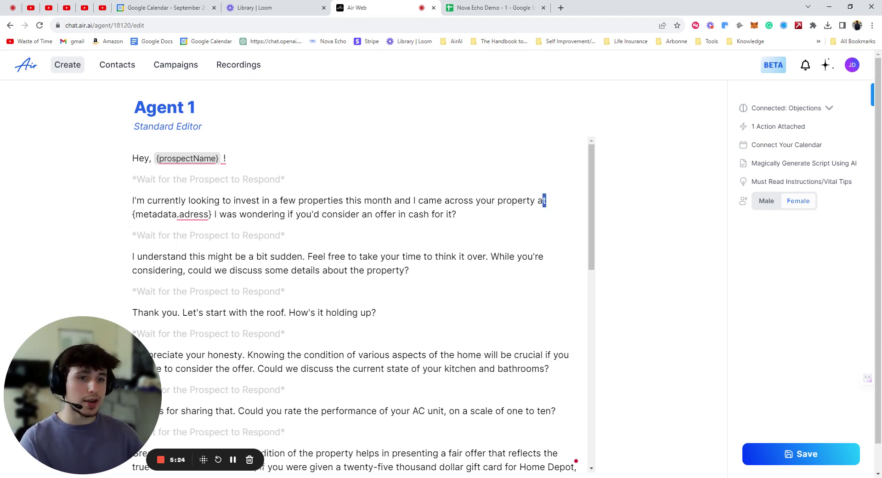
key("Right")
key("Right")
key("shift+Right")
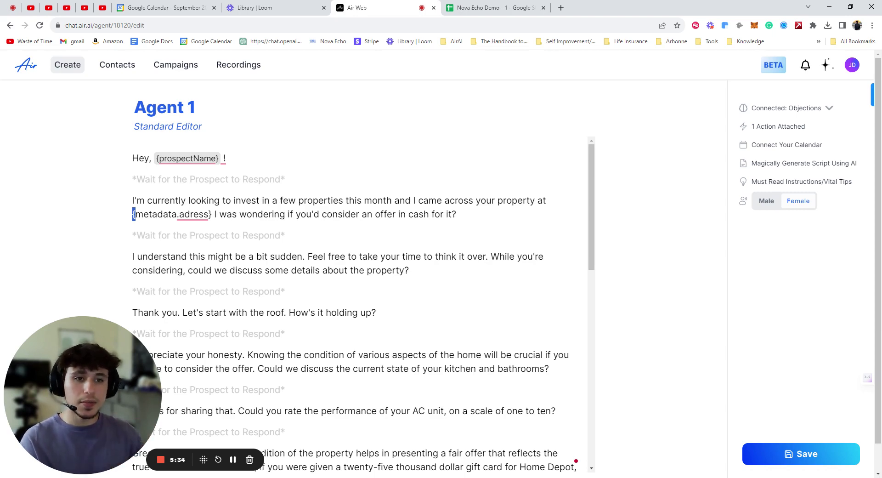
left_click(206, 214)
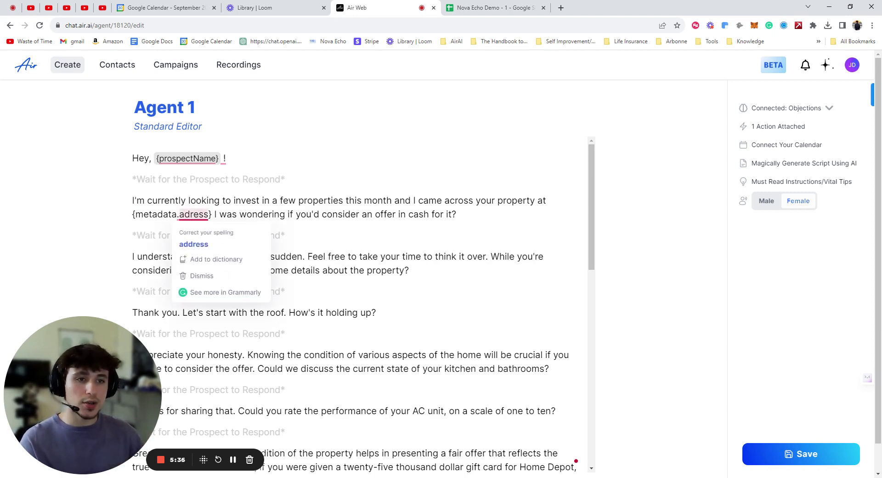
key("shift+Right")
left_click(152, 214)
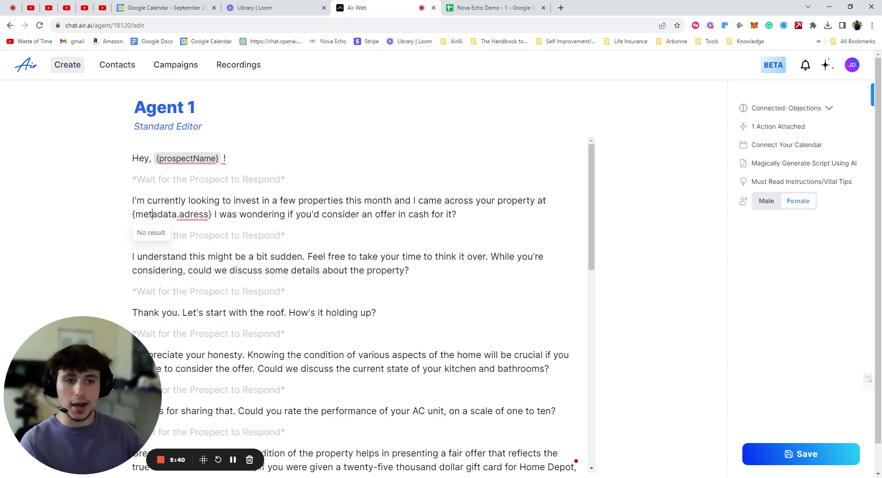
left_click(483, 7)
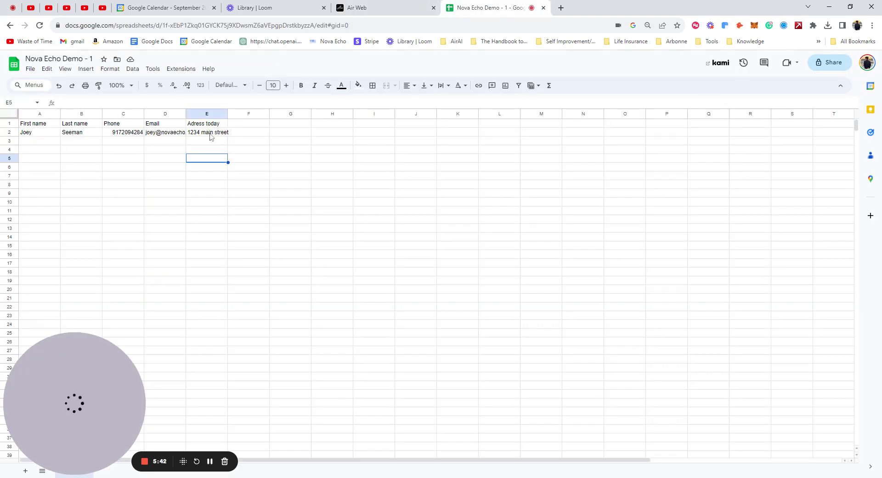
left_click(398, 11)
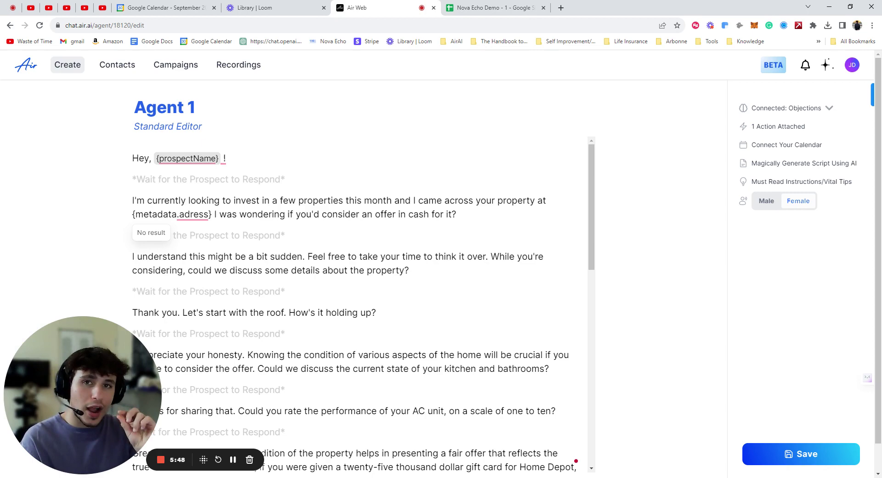
left_click(152, 214)
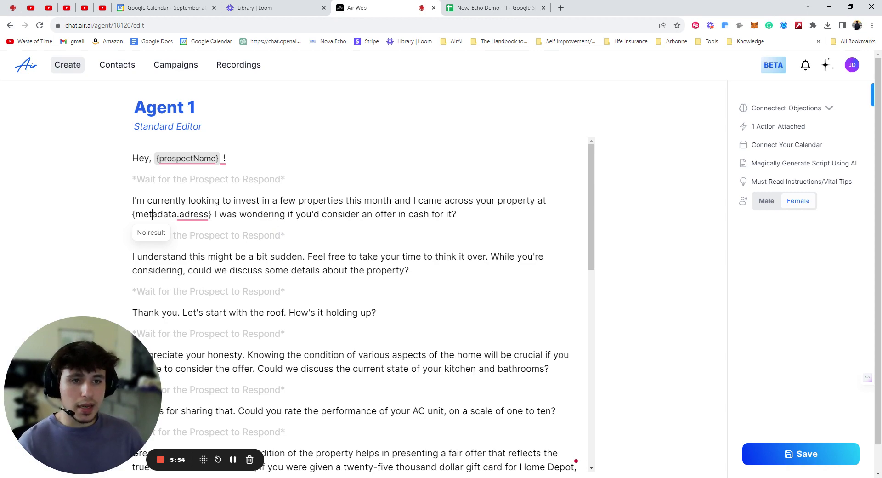
mouse_move(194, 214)
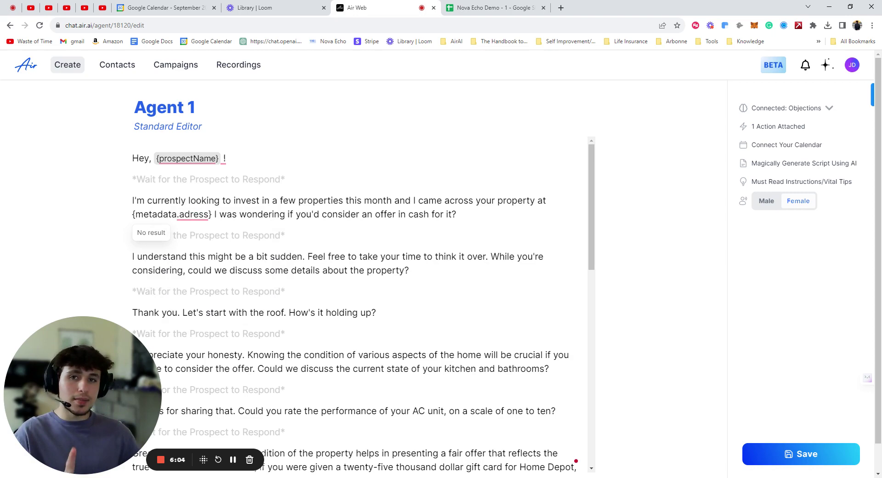
Trim the E1 header from 'Adress today' back to 'Adress'
left_click(514, 9)
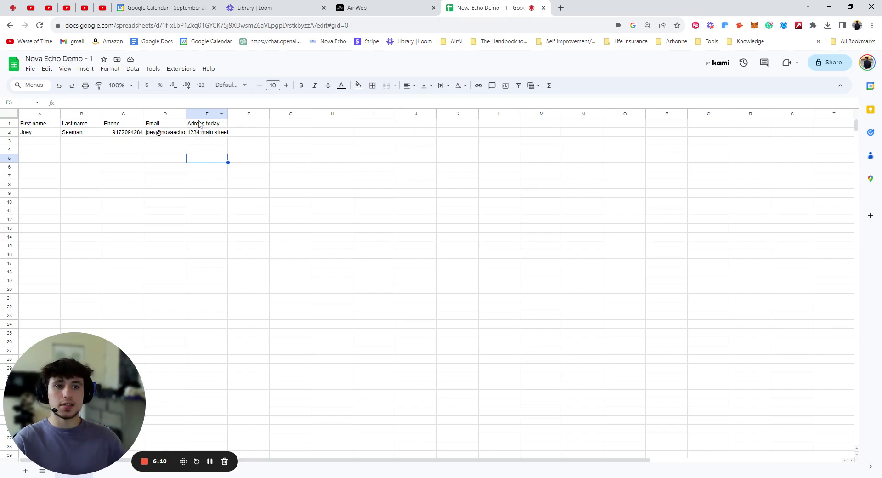
double_click(201, 124)
key("Delete")
key("Delete")
key("Delete")
key("Delete")
key("Delete")
key("Delete")
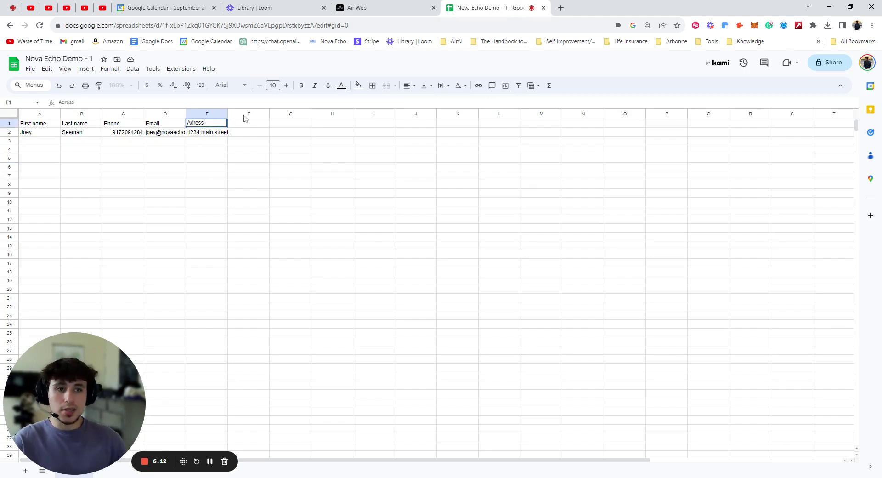
key("Return")
key("ctrl+shift+Tab")
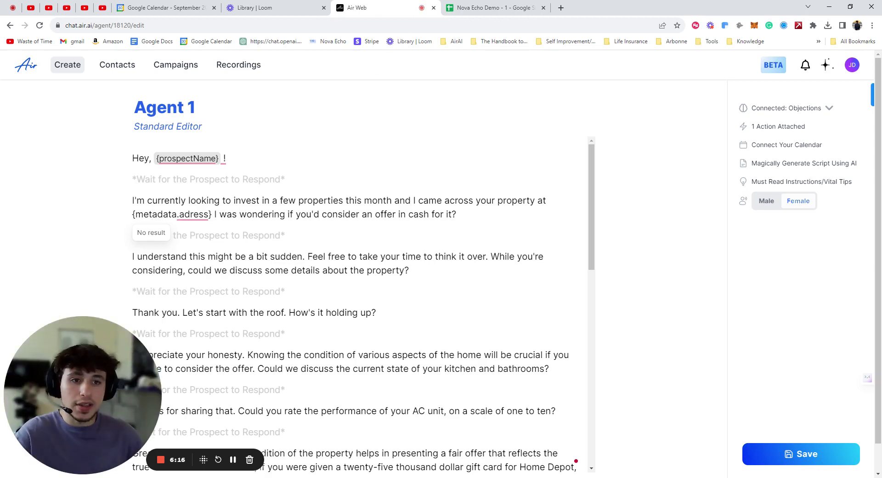
right_click(193, 215)
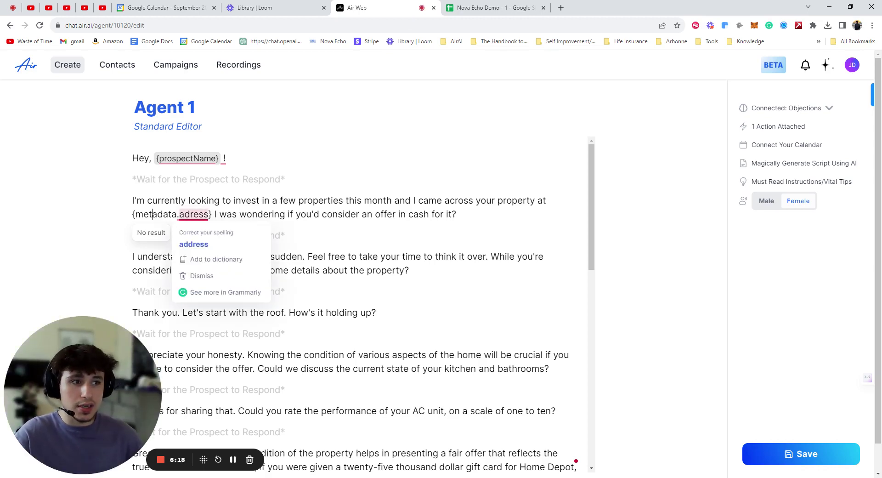
key("Escape")
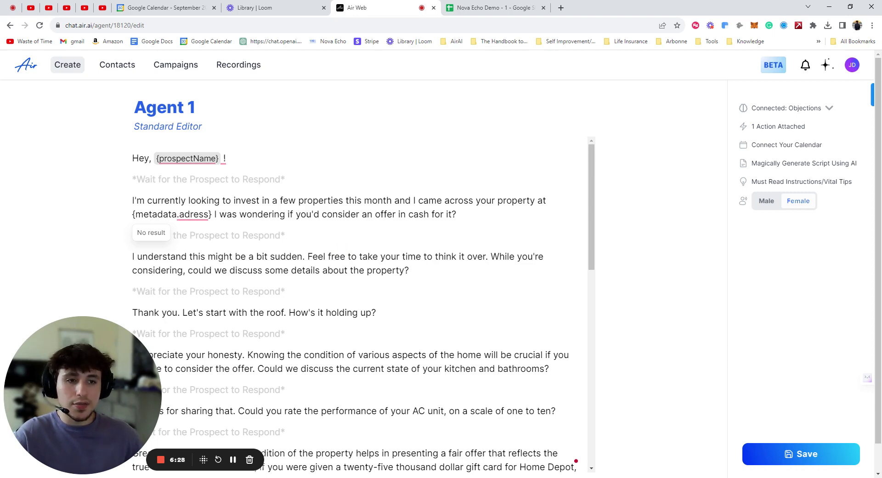
mouse_move(194, 214)
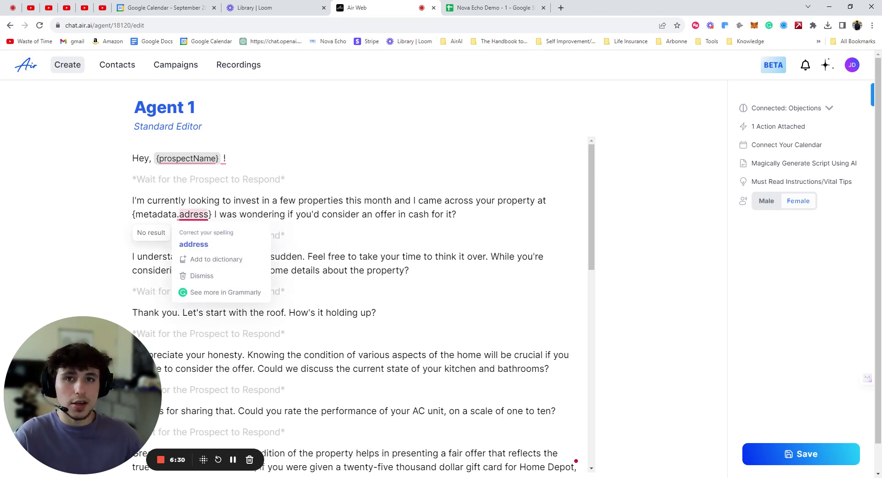
left_click(153, 214)
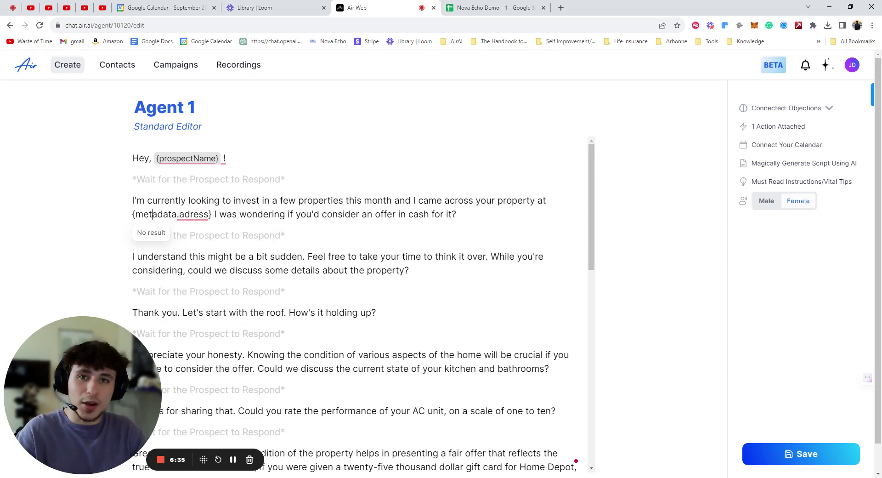